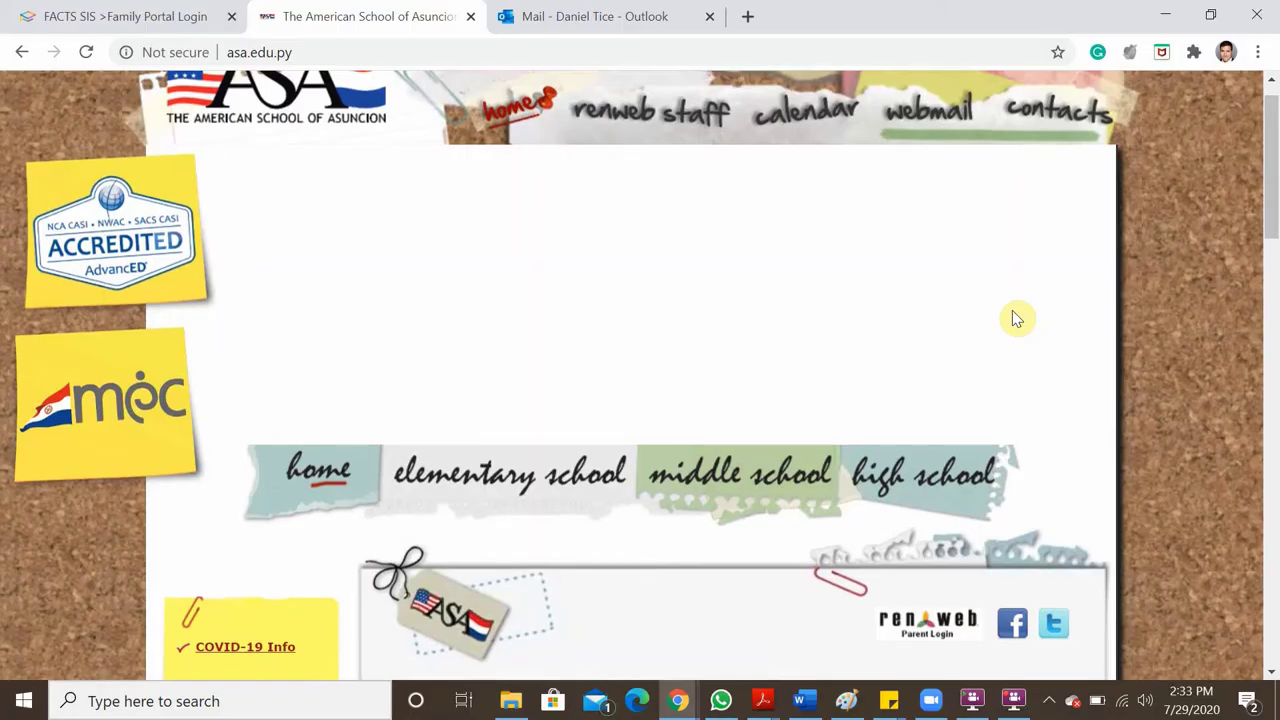
Scroll down the asa.edu.py homepage to reach the RenWeb Parent Login link
scroll(1013, 318, "up", 1)
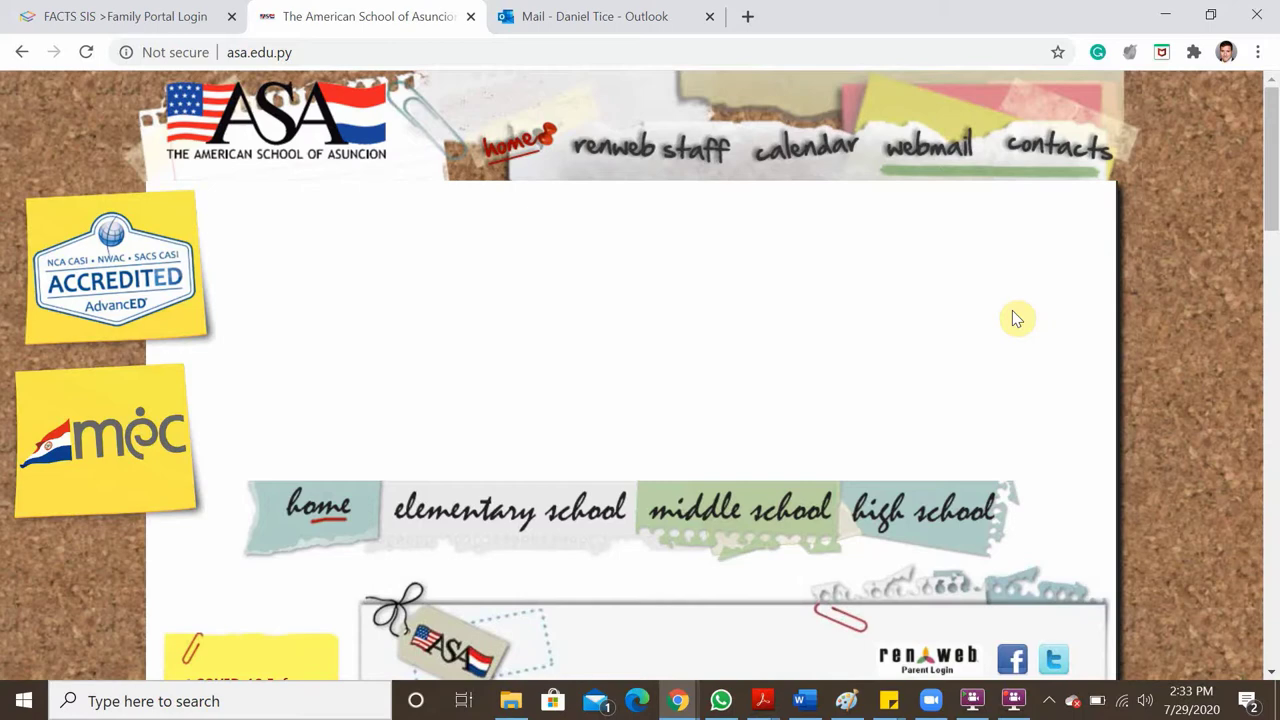
scroll(1012, 318, "down", 1)
scroll(1012, 318, "down", 2)
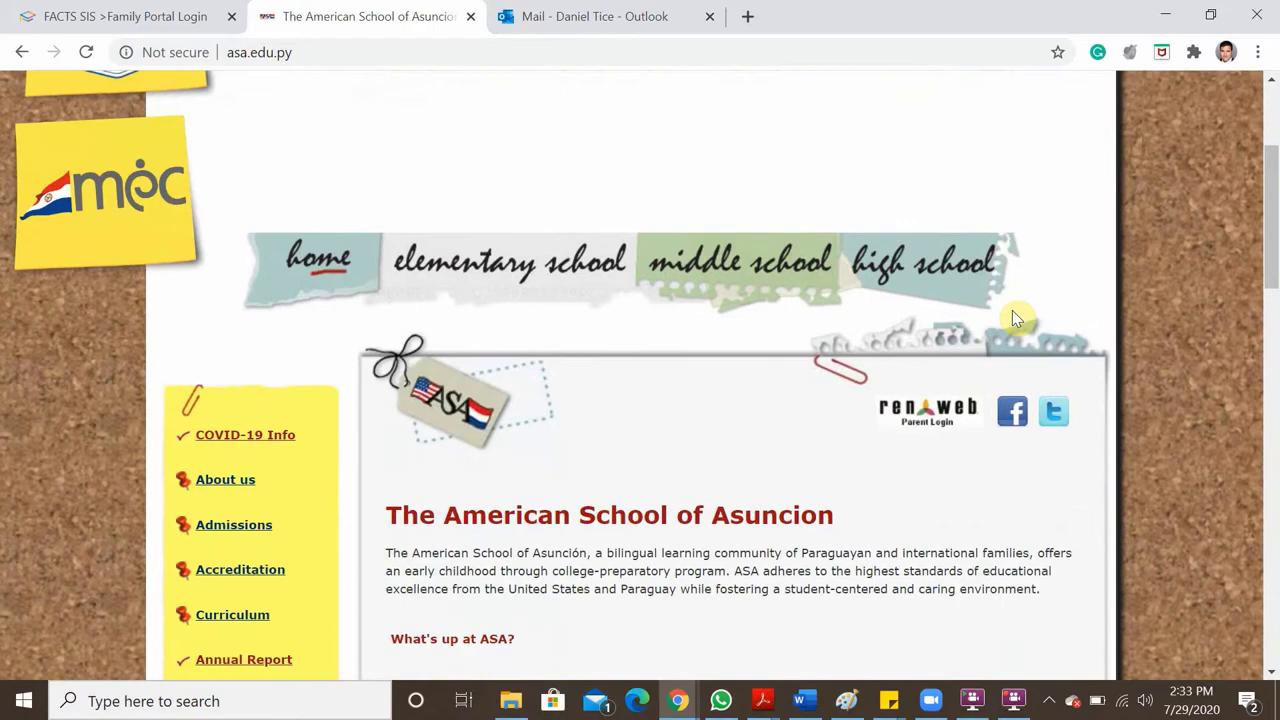
scroll(1012, 318, "down", 1)
scroll(1012, 318, "down", 2)
scroll(1012, 318, "down", 2)
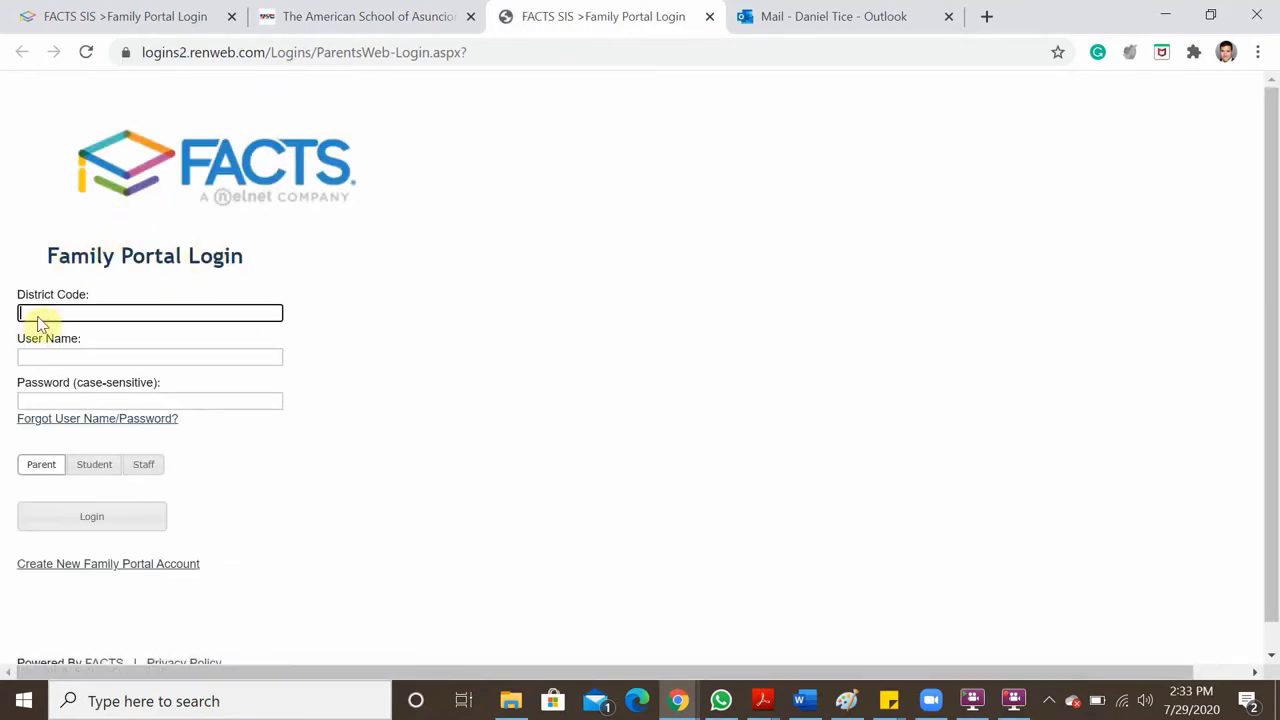
Return to the filled FACTS login tab and follow the Create New Family Portal Account link
left_click(157, 30)
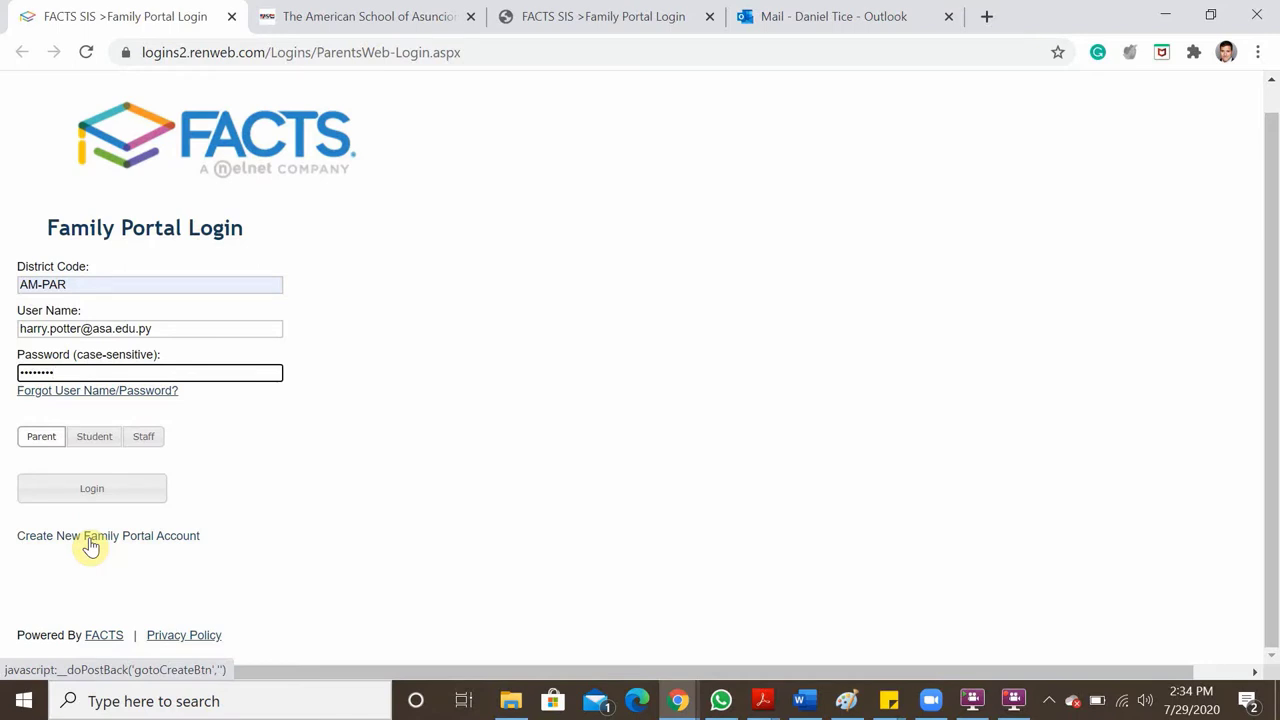
left_click(90, 540)
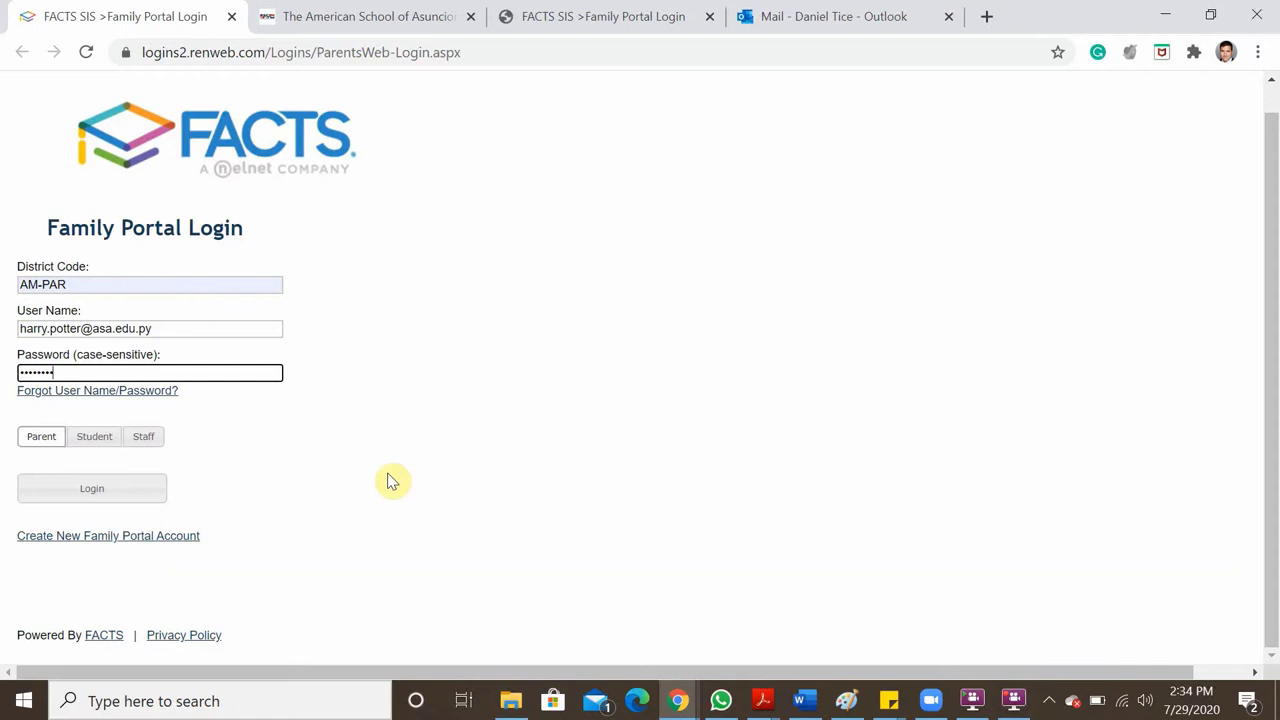
Check the Outlook Junk Email and Inbox folders, then return to the FACTS login tab
left_click(872, 18)
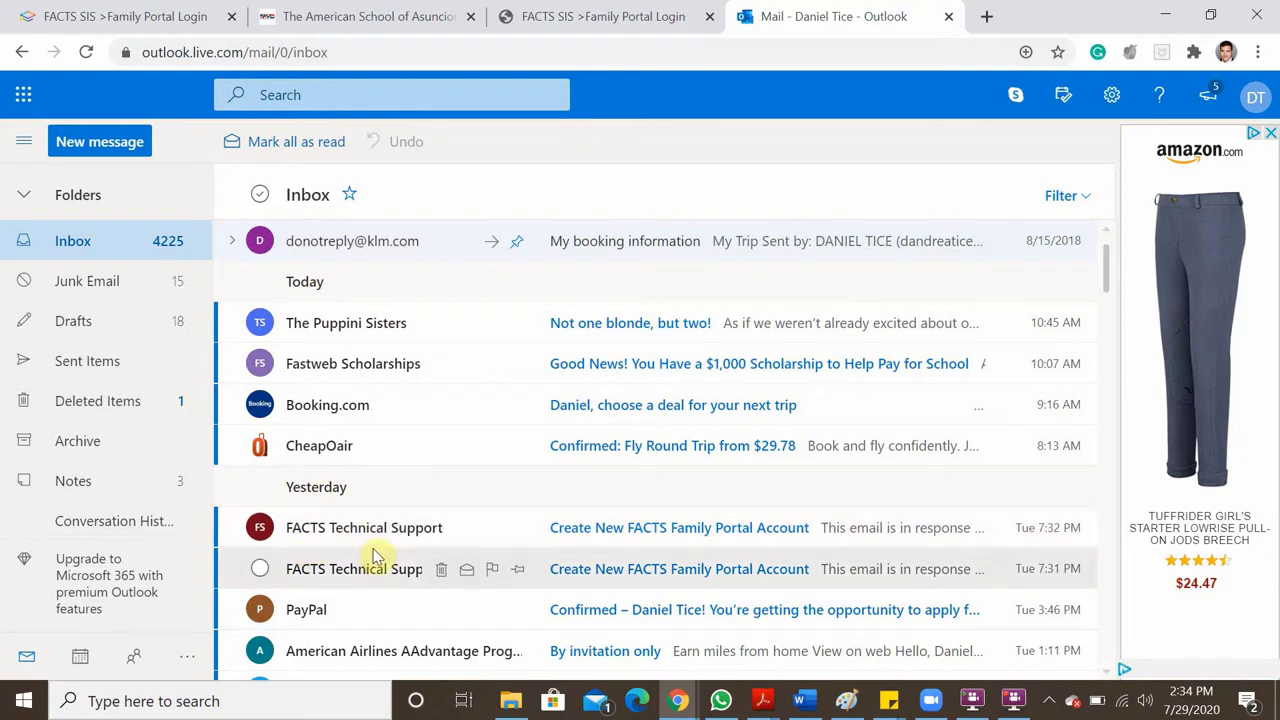
left_click(101, 290)
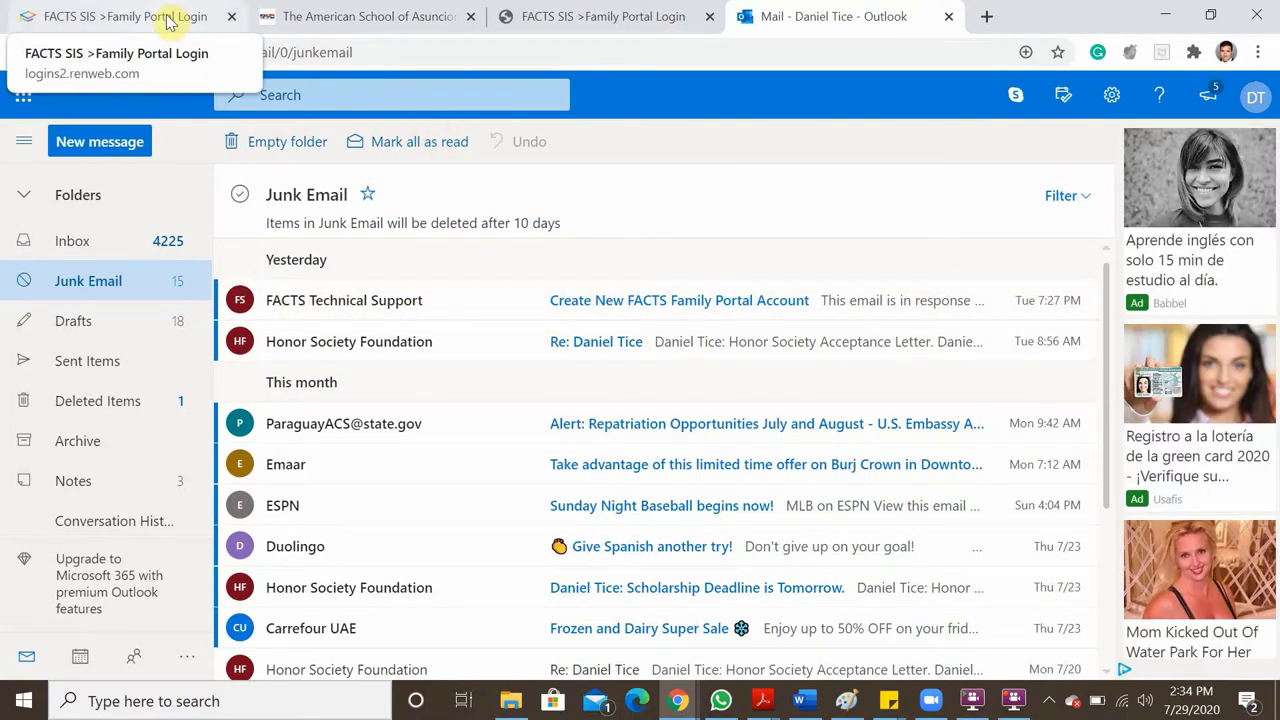
left_click(74, 245)
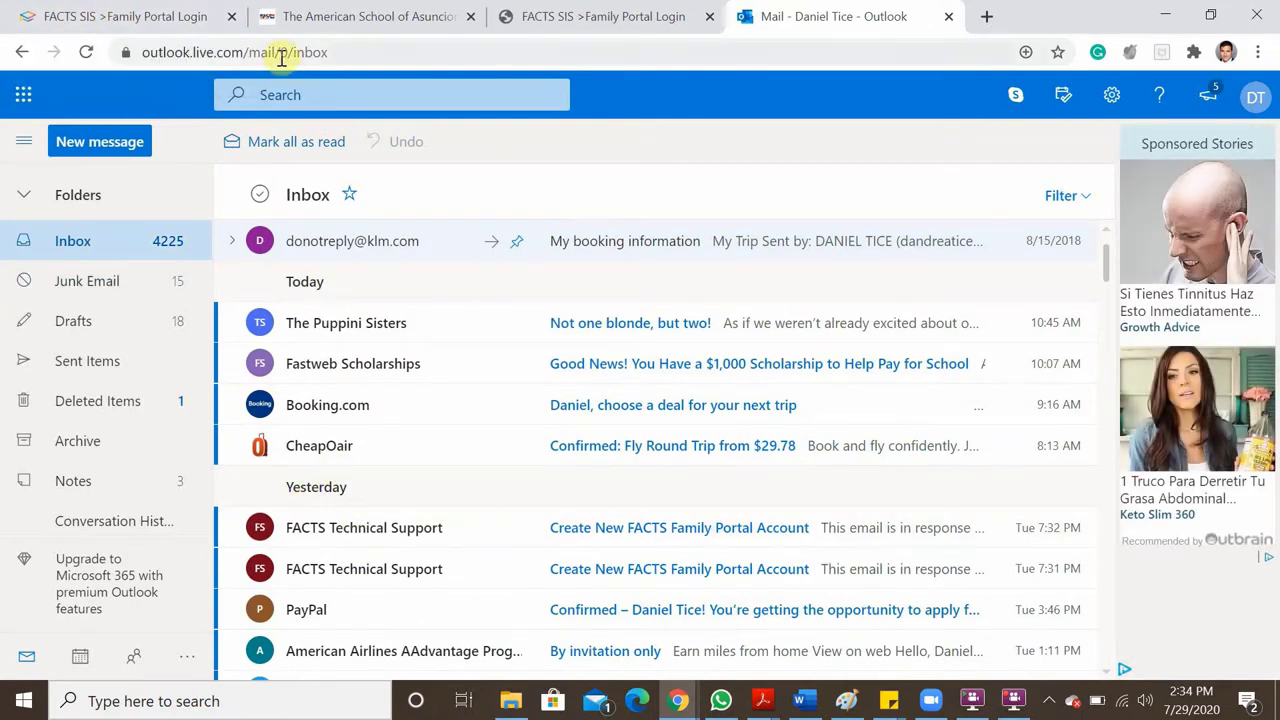
left_click(170, 28)
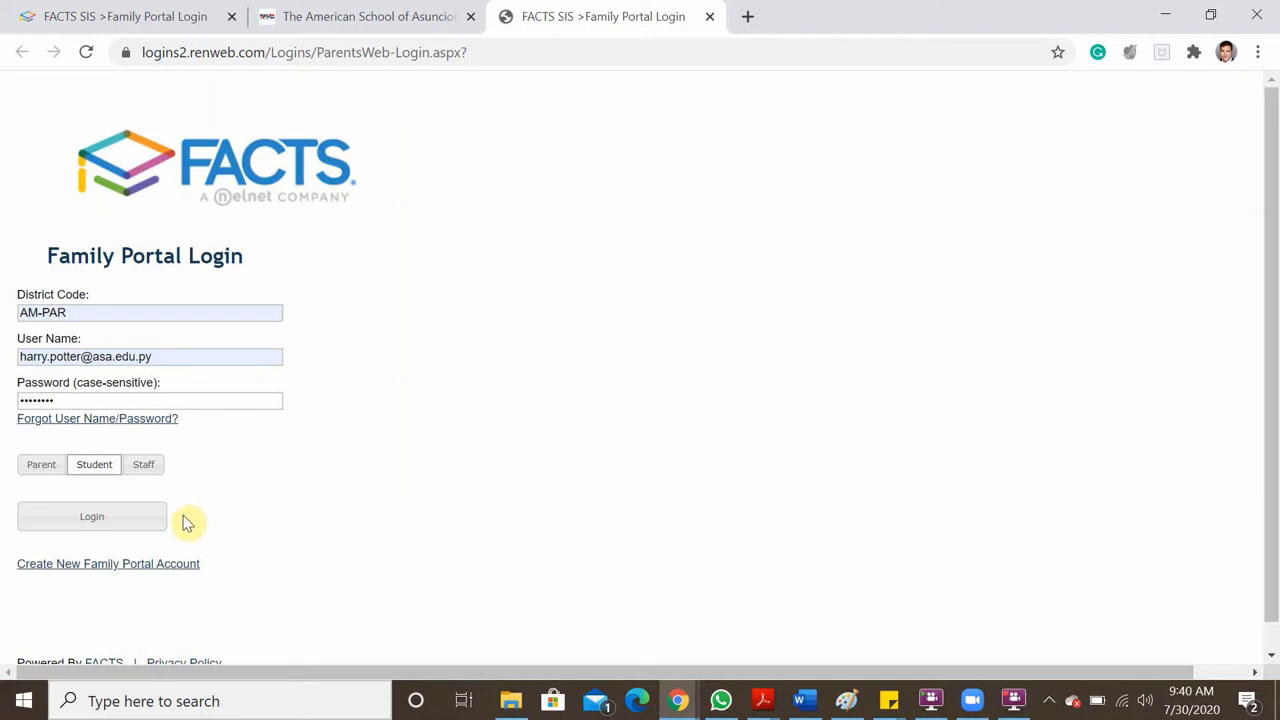
Log in to the Family Portal as Student with the filled-in credentials
left_click(119, 524)
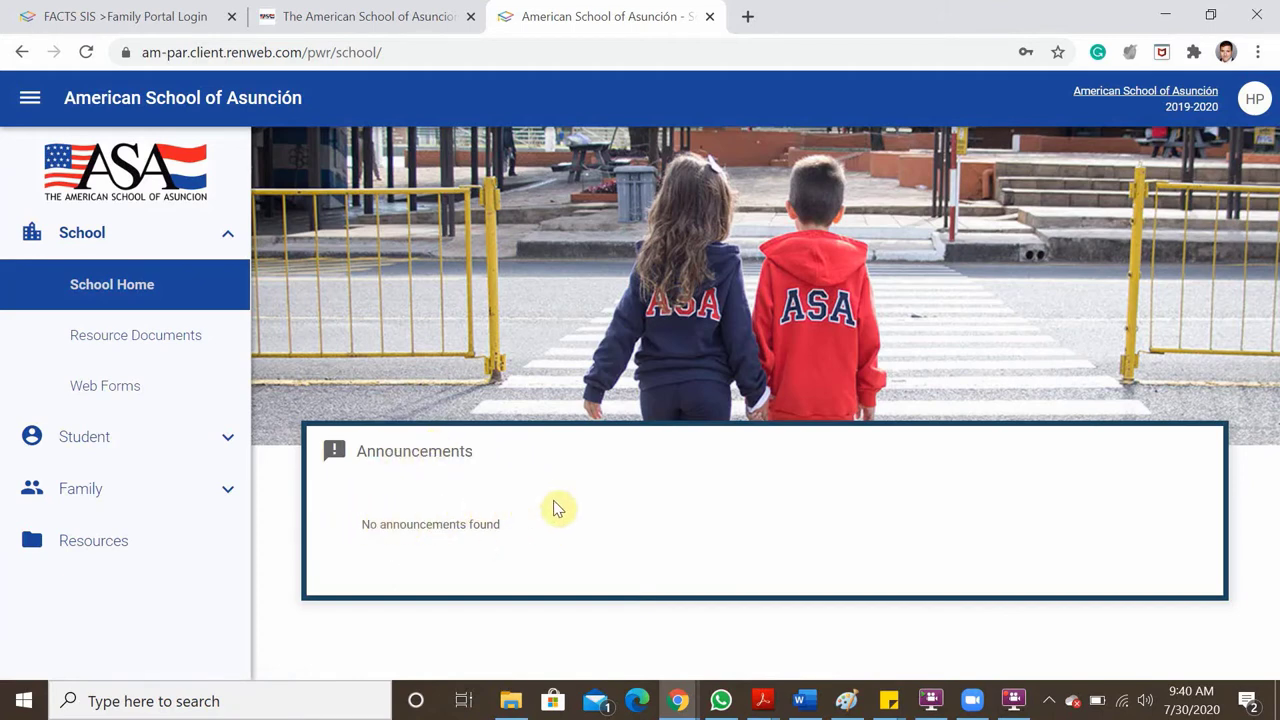
Open Resource Documents and download Librarysuscriptions (1).pdf
left_click(139, 346)
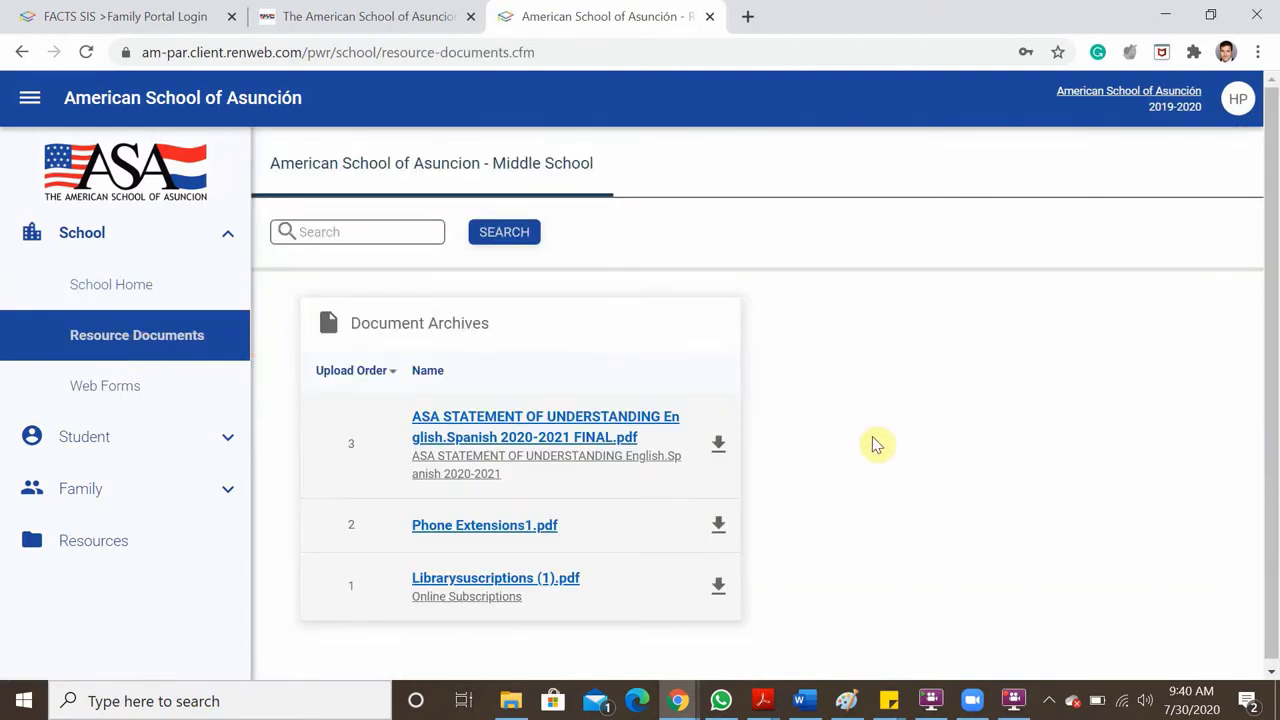
scroll(873, 444, "down", 1)
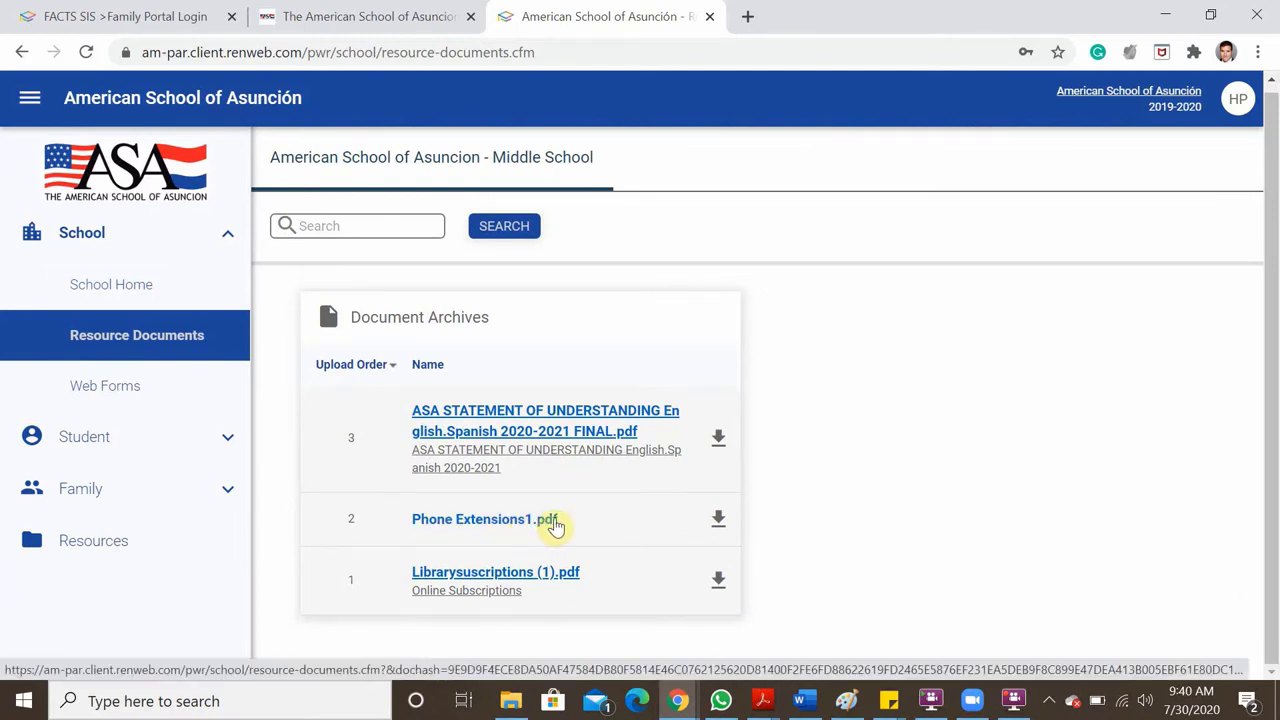
left_click(520, 583)
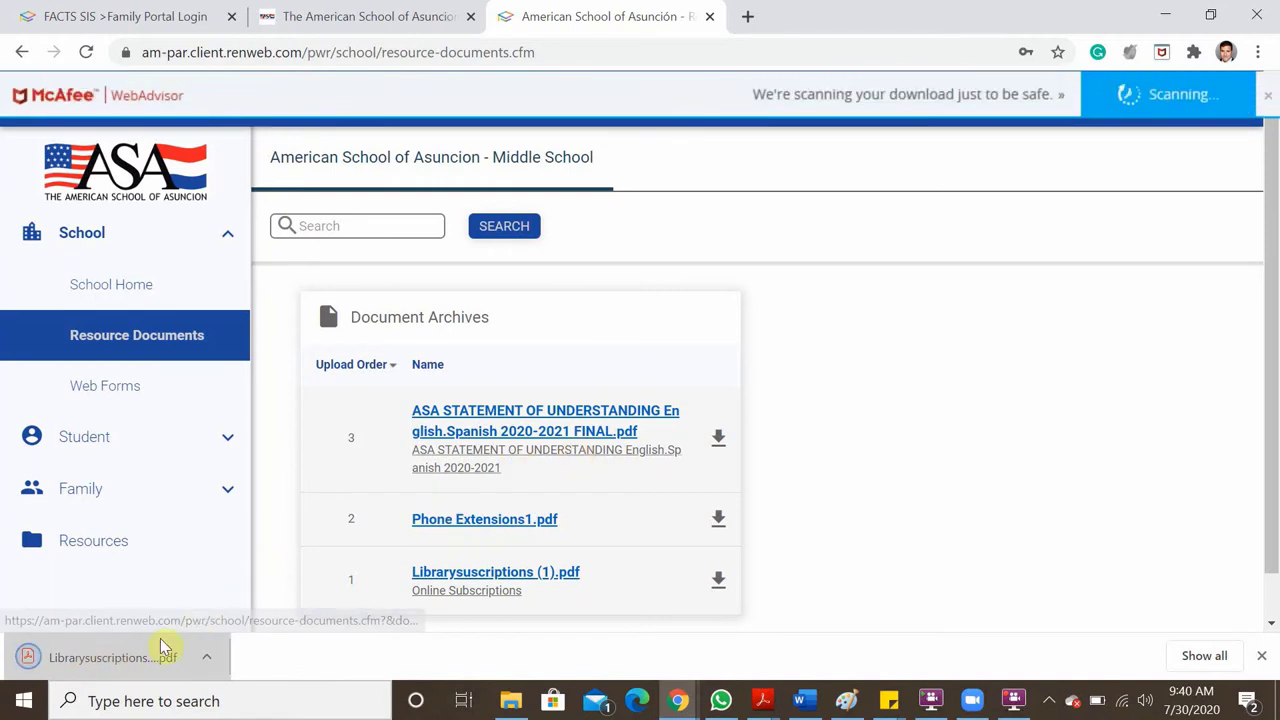
Read the Librarysuscriptions PDF to its last page, then go back to the RenWeb tab
left_click(137, 660)
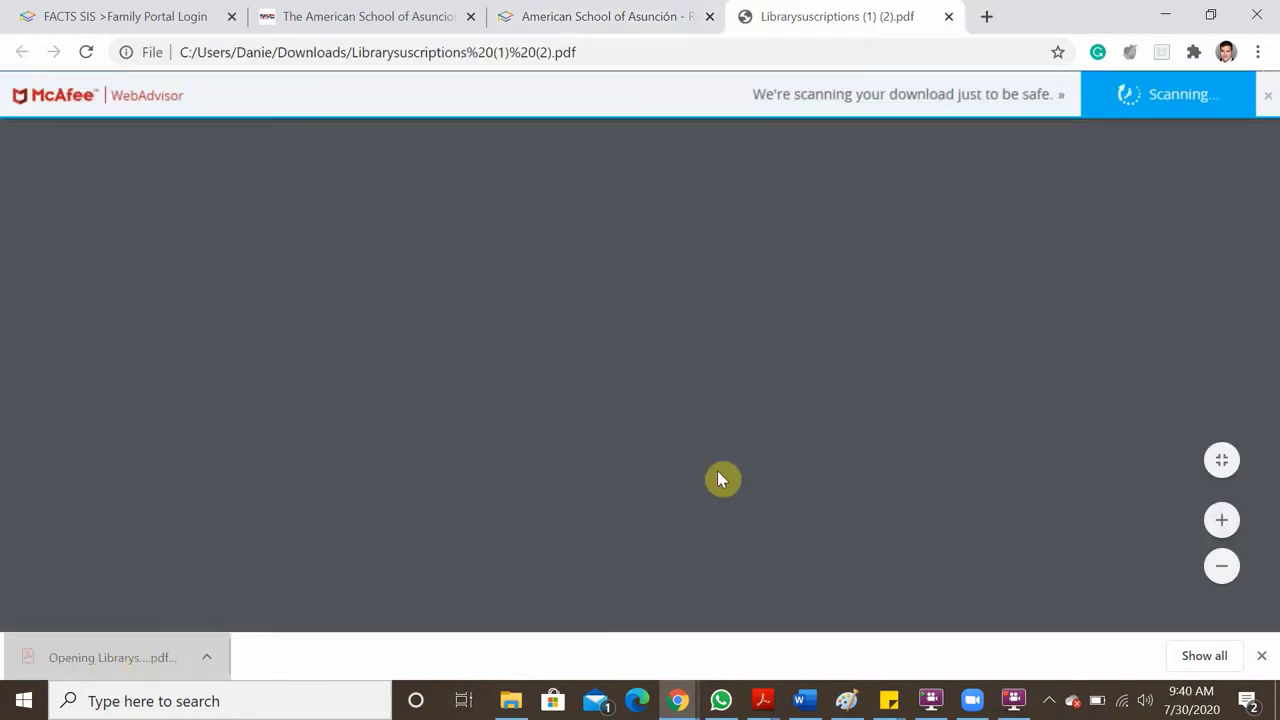
scroll(718, 478, "down", 1)
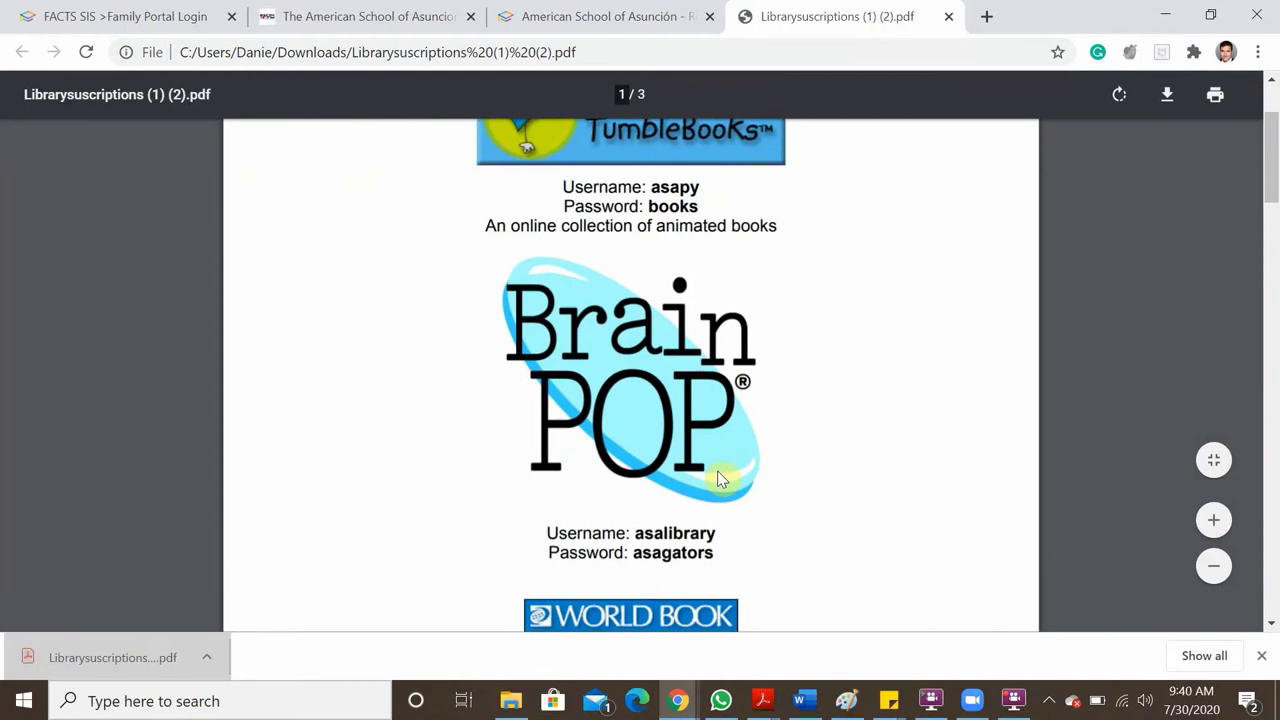
scroll(718, 478, "down", 2)
scroll(718, 478, "down", 1)
scroll(718, 478, "down", 1)
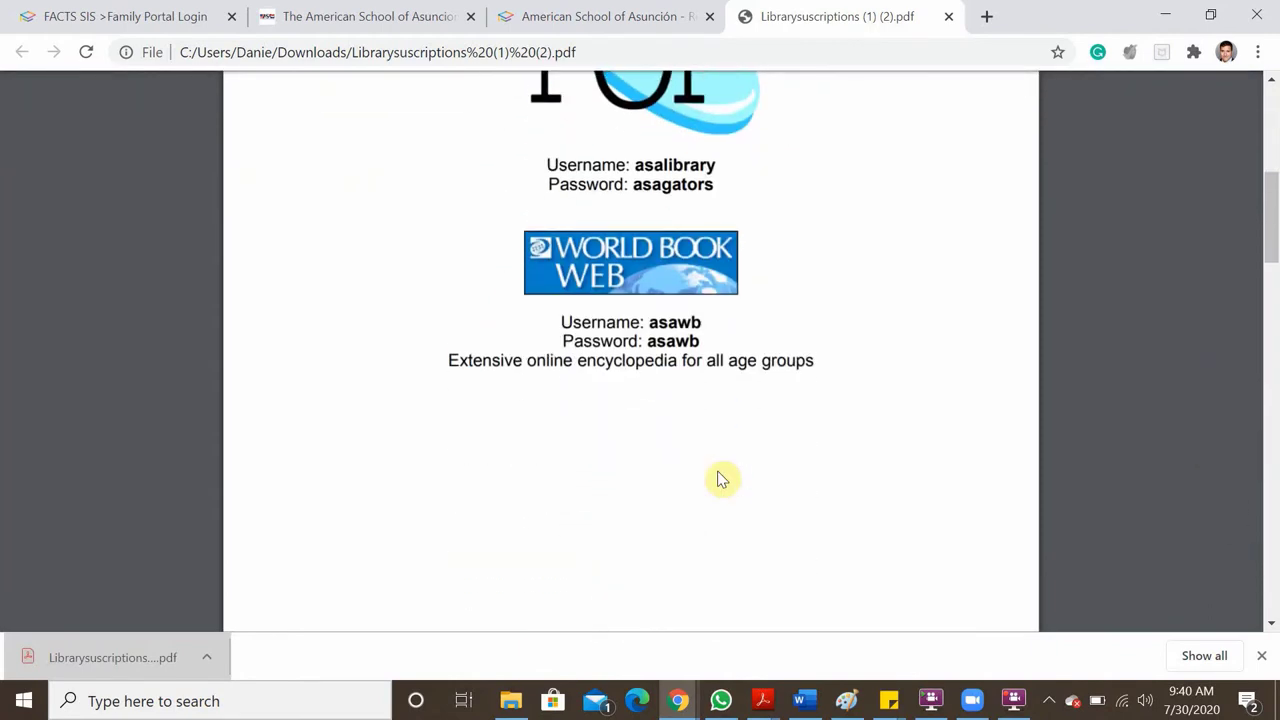
scroll(722, 479, "down", 1)
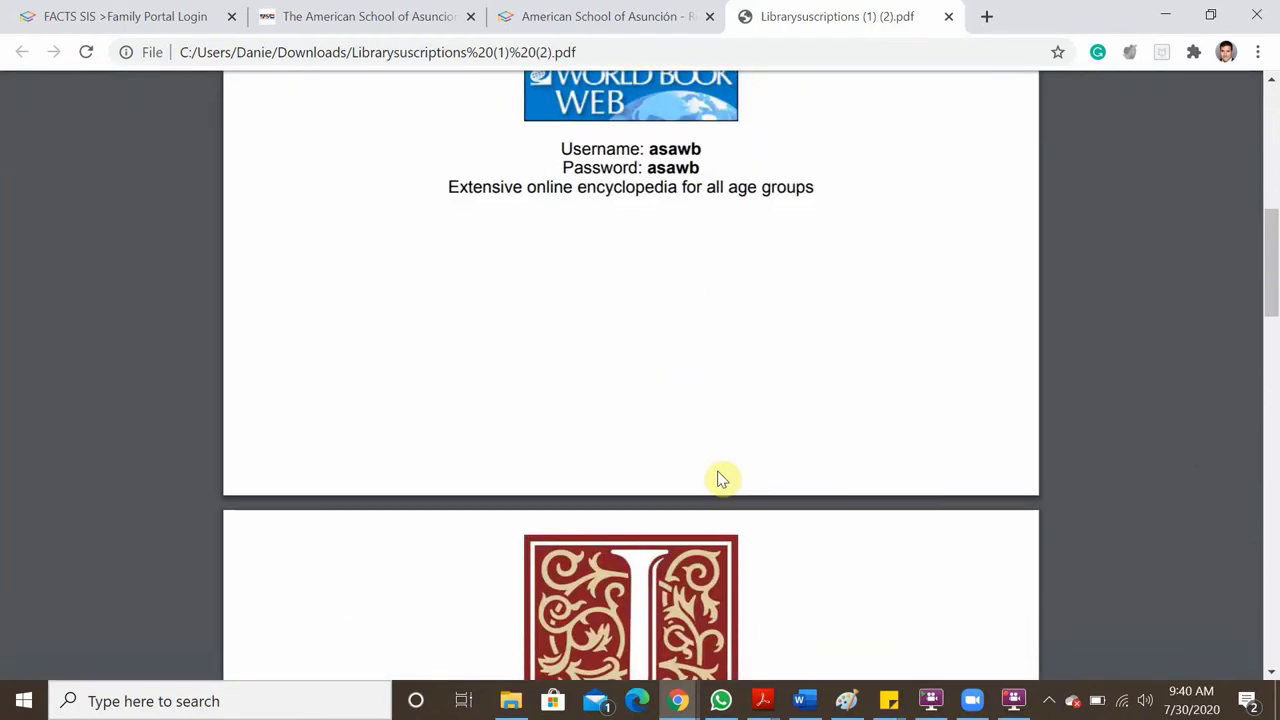
scroll(722, 479, "down", 1)
scroll(722, 479, "down", 2)
scroll(722, 479, "down", 1)
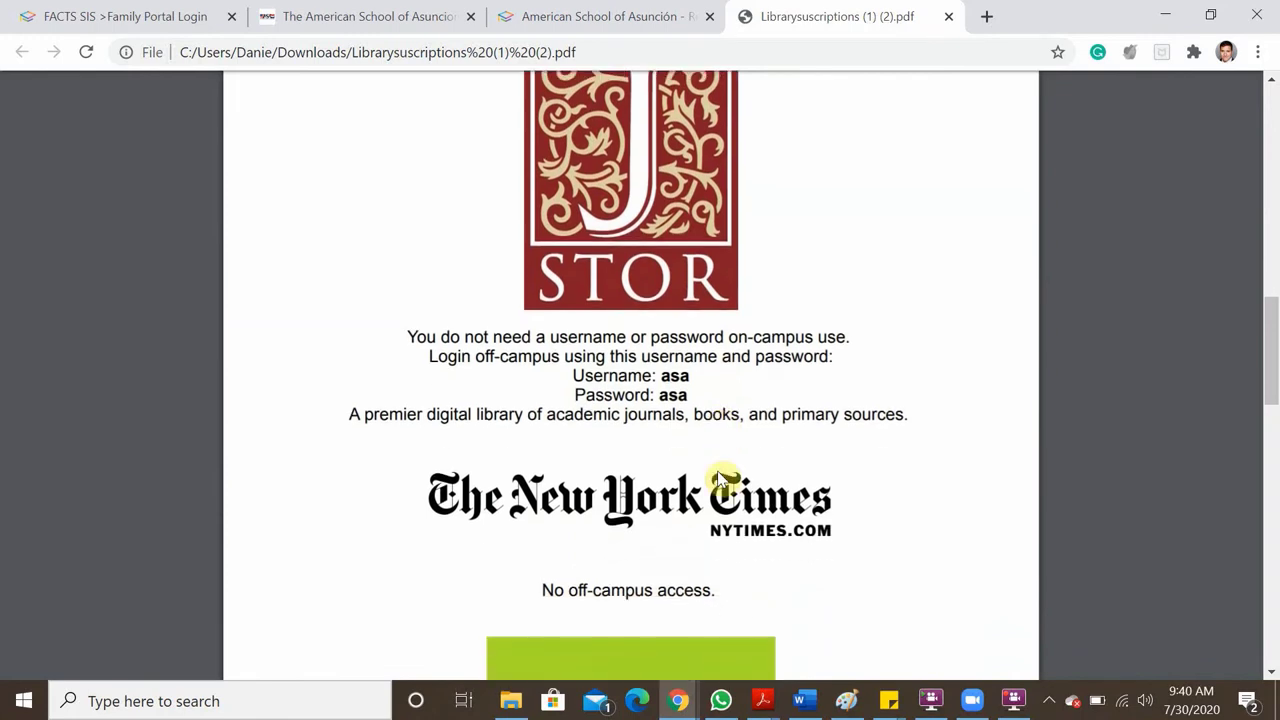
scroll(722, 479, "down", 1)
scroll(720, 479, "down", 3)
scroll(720, 478, "down", 2)
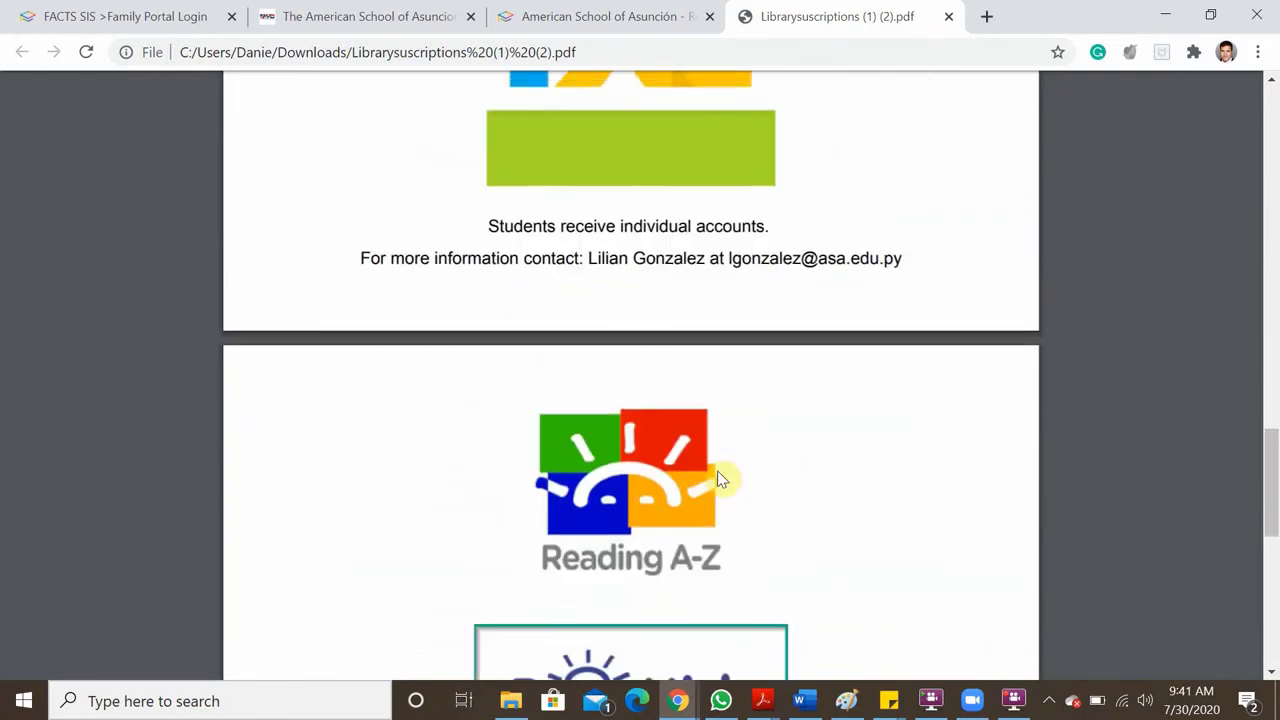
scroll(720, 478, "down", 2)
left_click(578, 22)
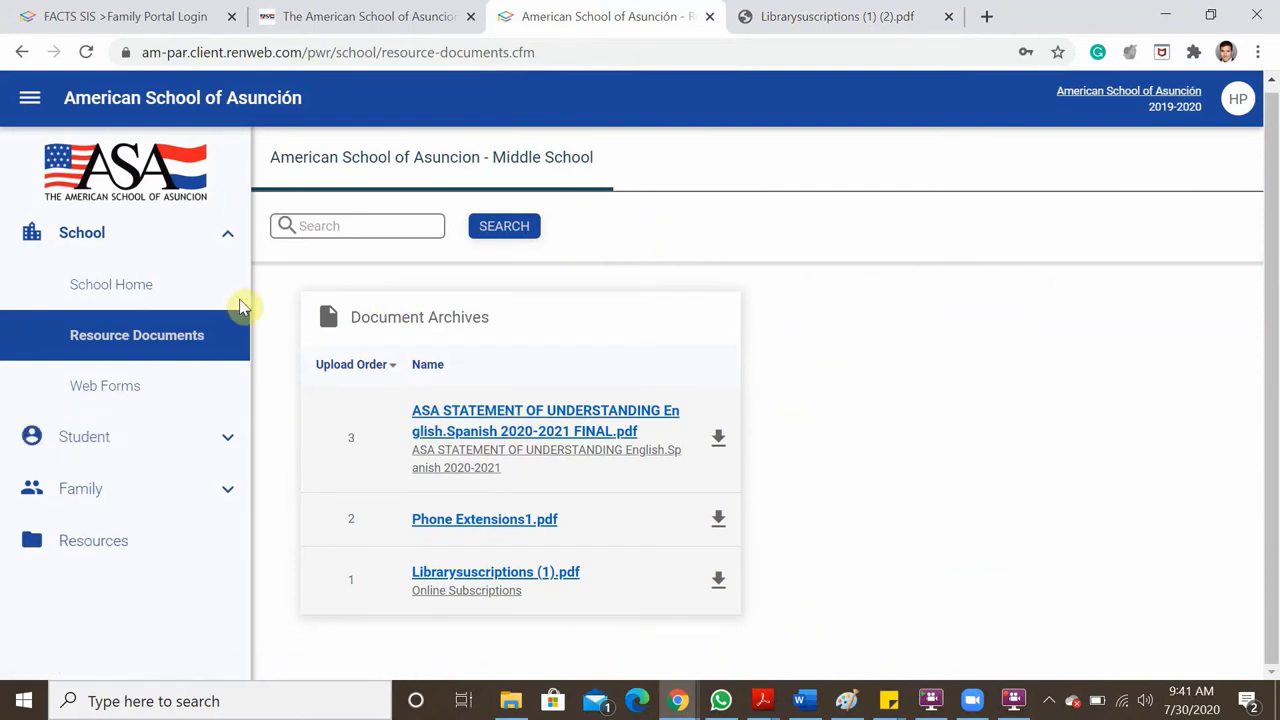
Open Student Home from the sidebar and review it, ending at the top of the page
left_click(131, 446)
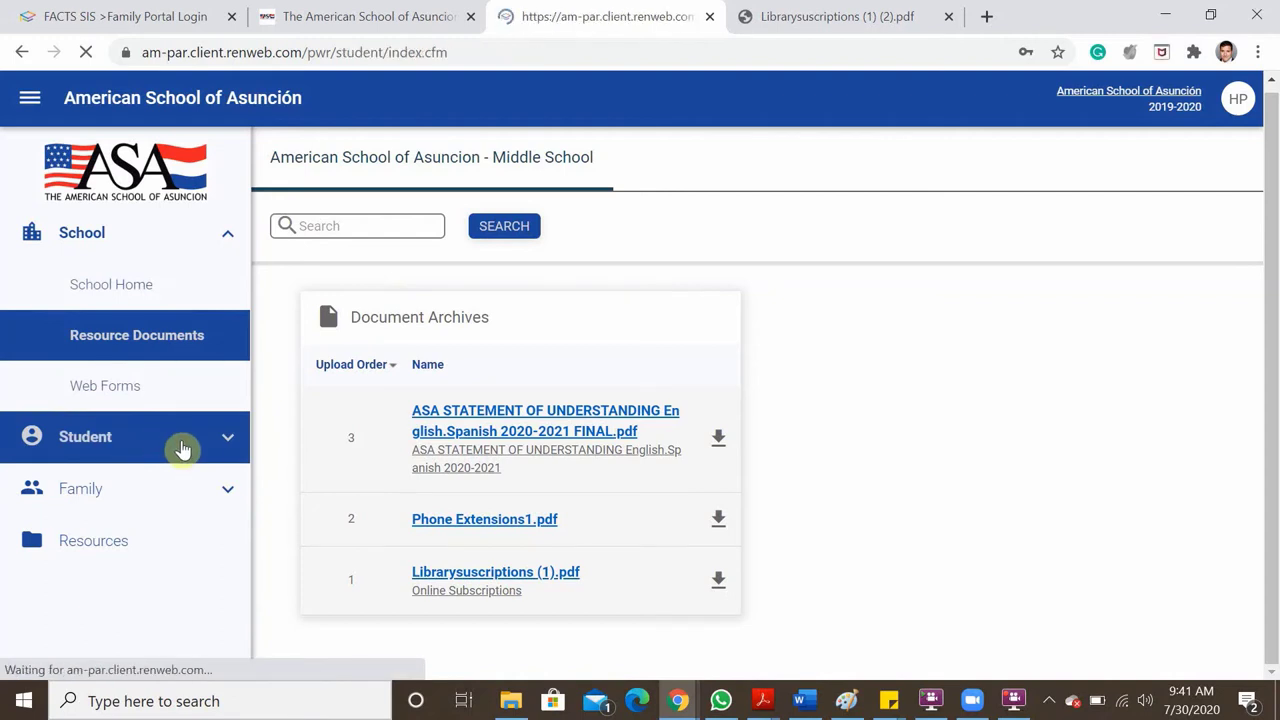
scroll(580, 364, "down", 1)
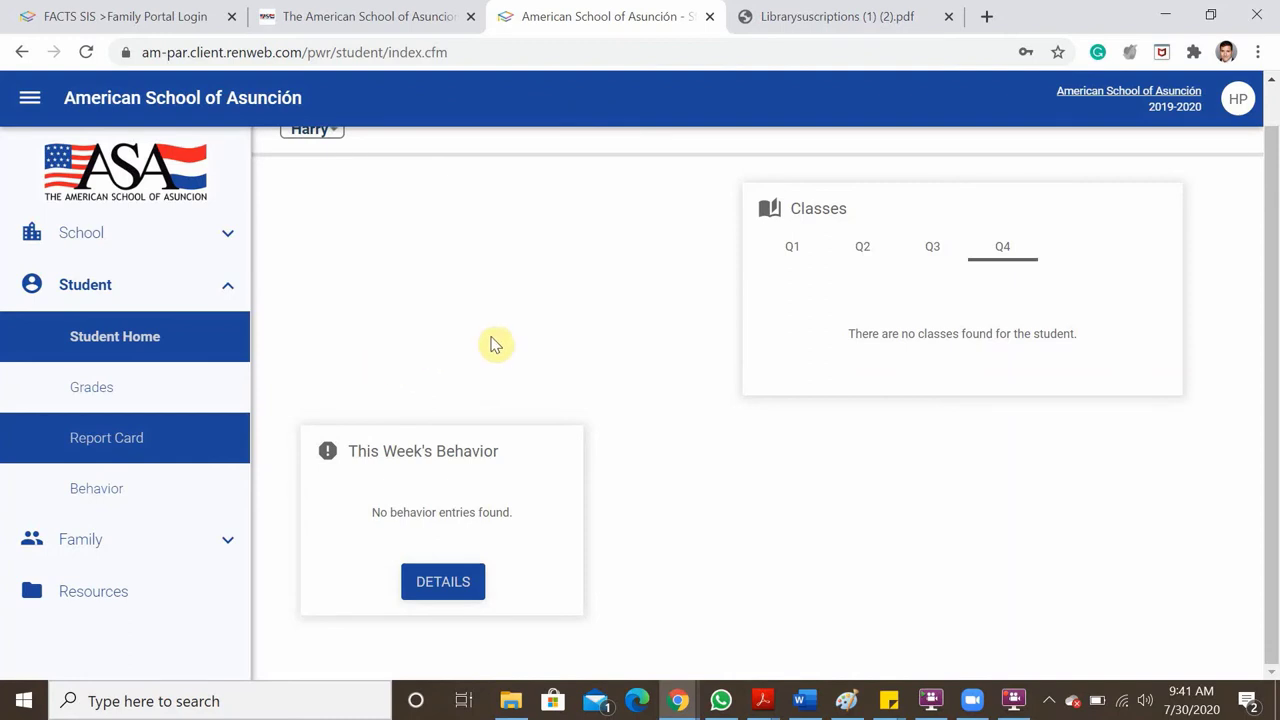
scroll(492, 345, "up", 1)
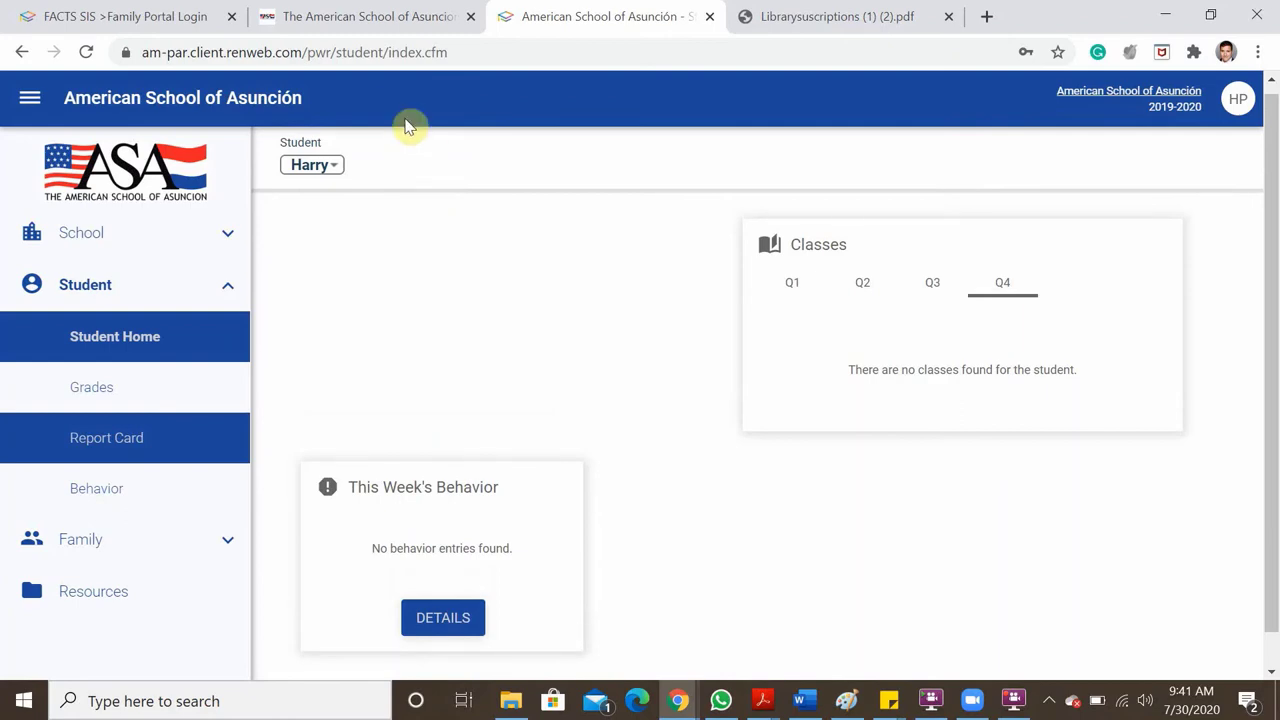
On the asa.edu.py site, open the Technology page from the yellow sidebar
left_click(386, 18)
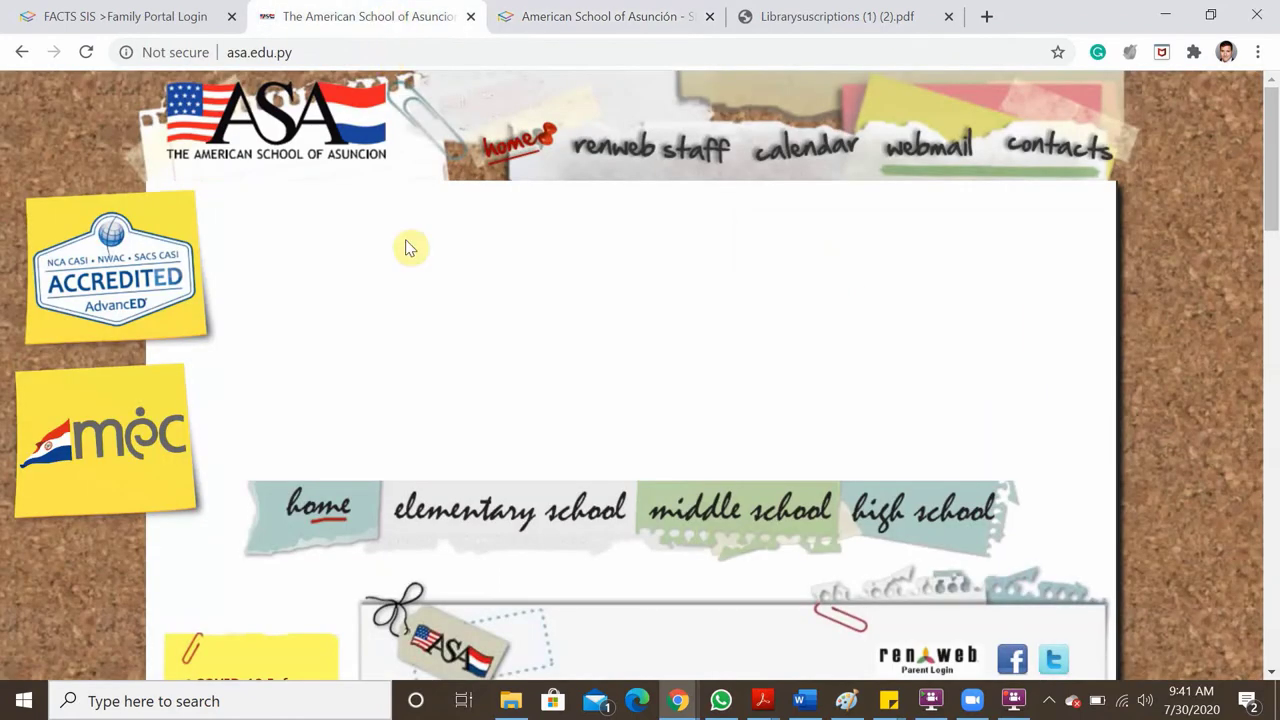
scroll(408, 248, "down", 3)
scroll(406, 246, "down", 2)
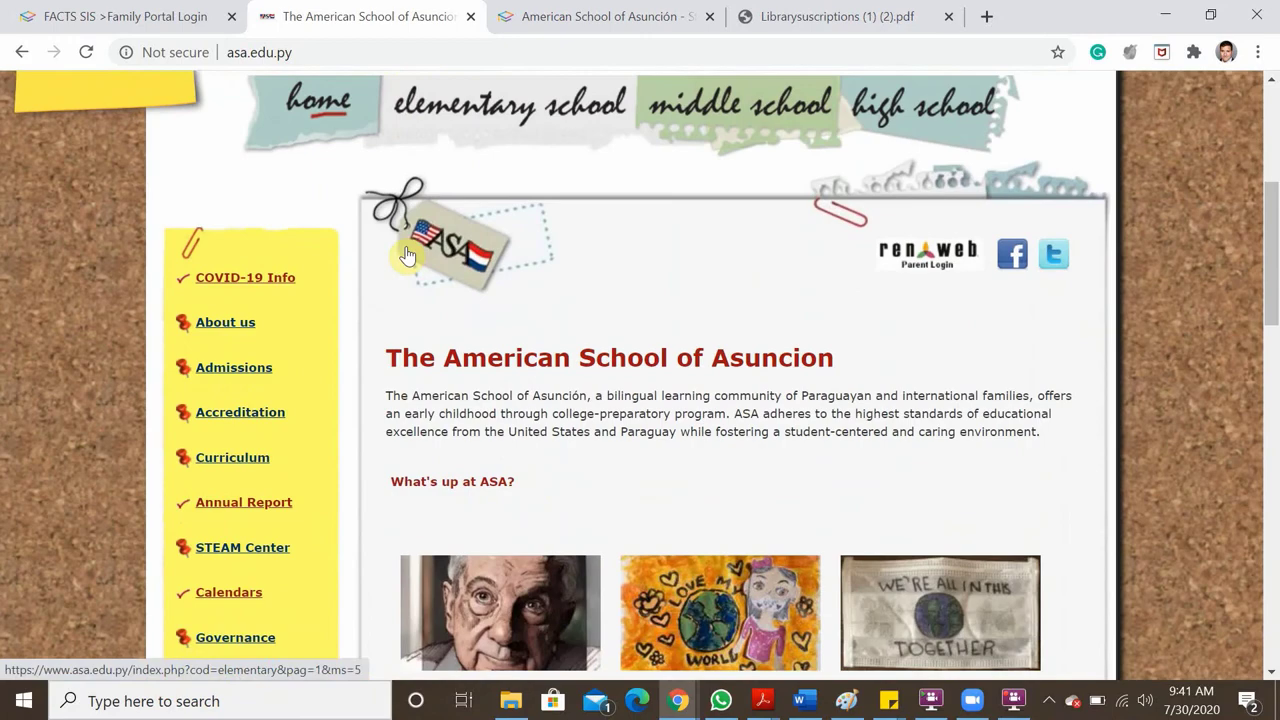
scroll(406, 246, "down", 1)
scroll(406, 246, "down", 1)
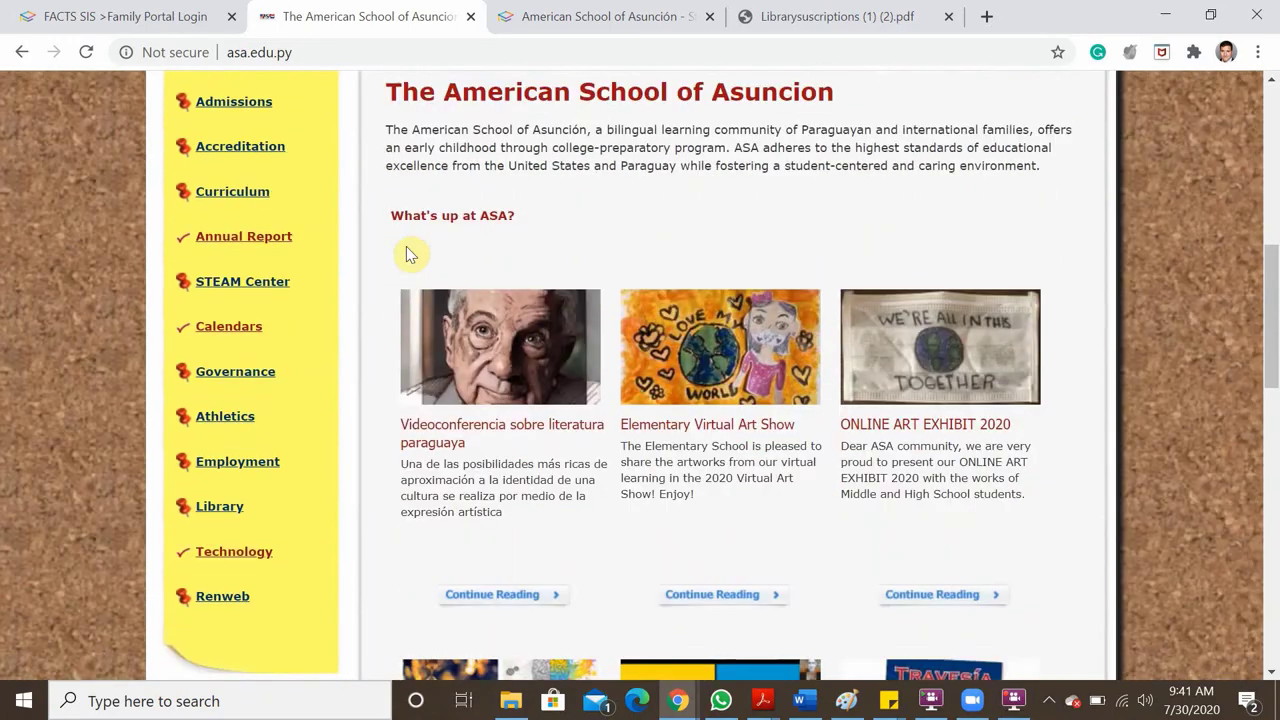
scroll(406, 246, "down", 1)
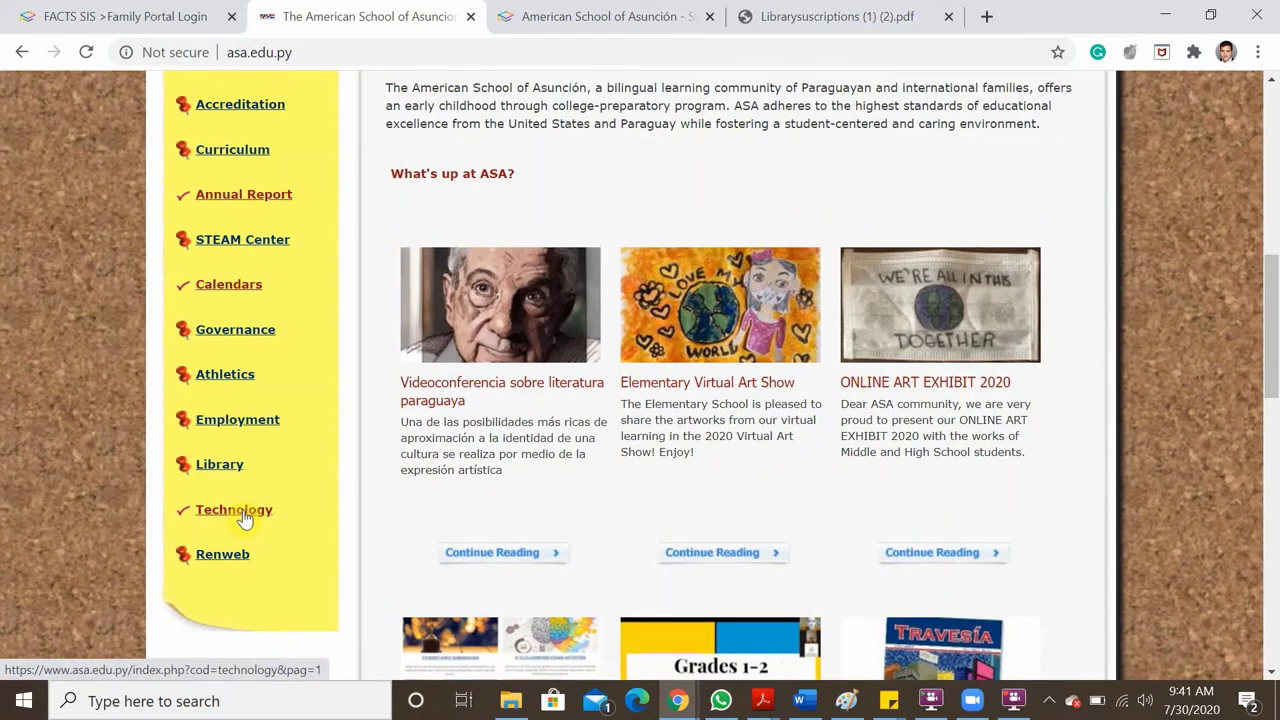
left_click(241, 512)
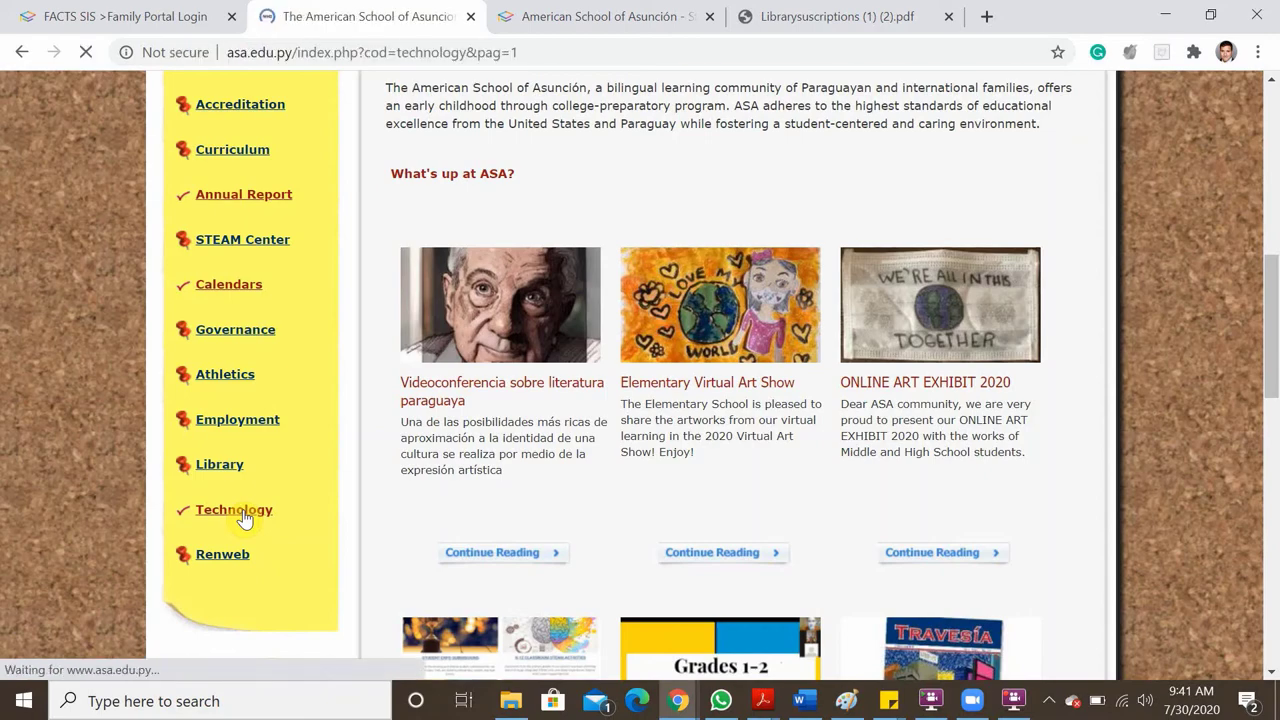
Scroll to Technology Staff Contacts and highlight both help-desk email addresses
scroll(559, 362, "down", 2)
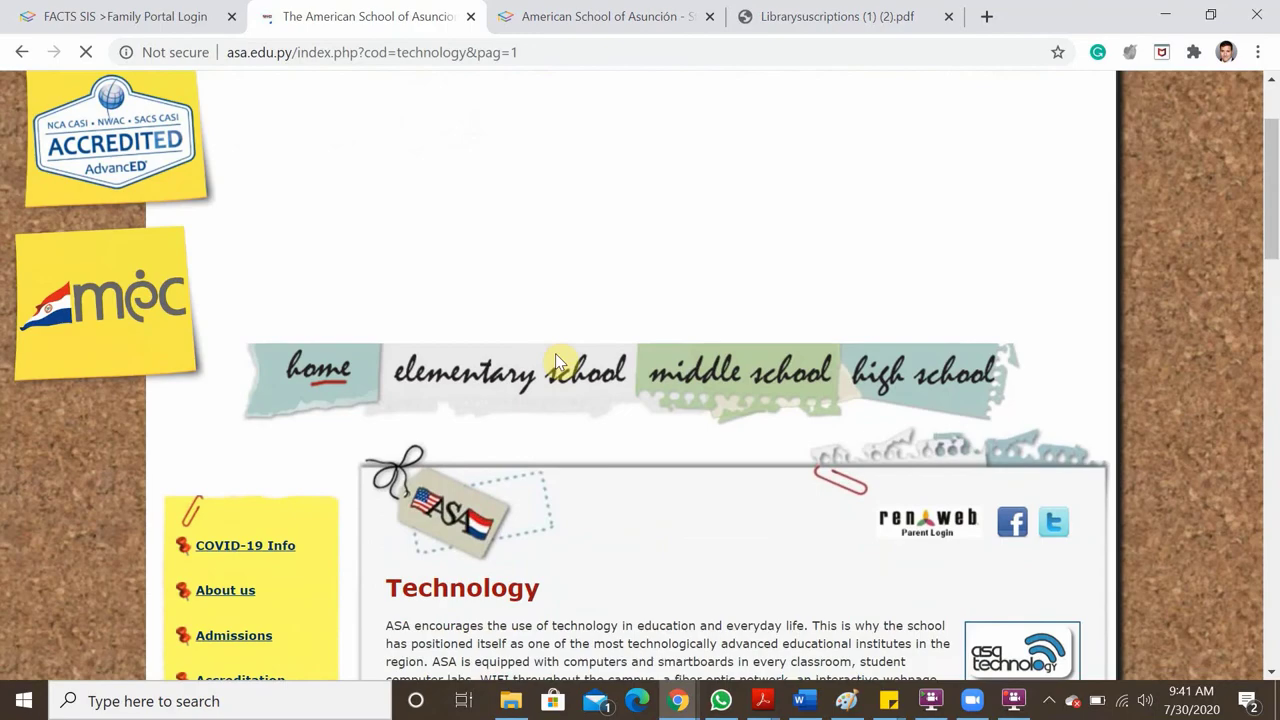
scroll(559, 362, "down", 1)
scroll(558, 360, "down", 1)
scroll(557, 355, "down", 1)
scroll(557, 355, "down", 1)
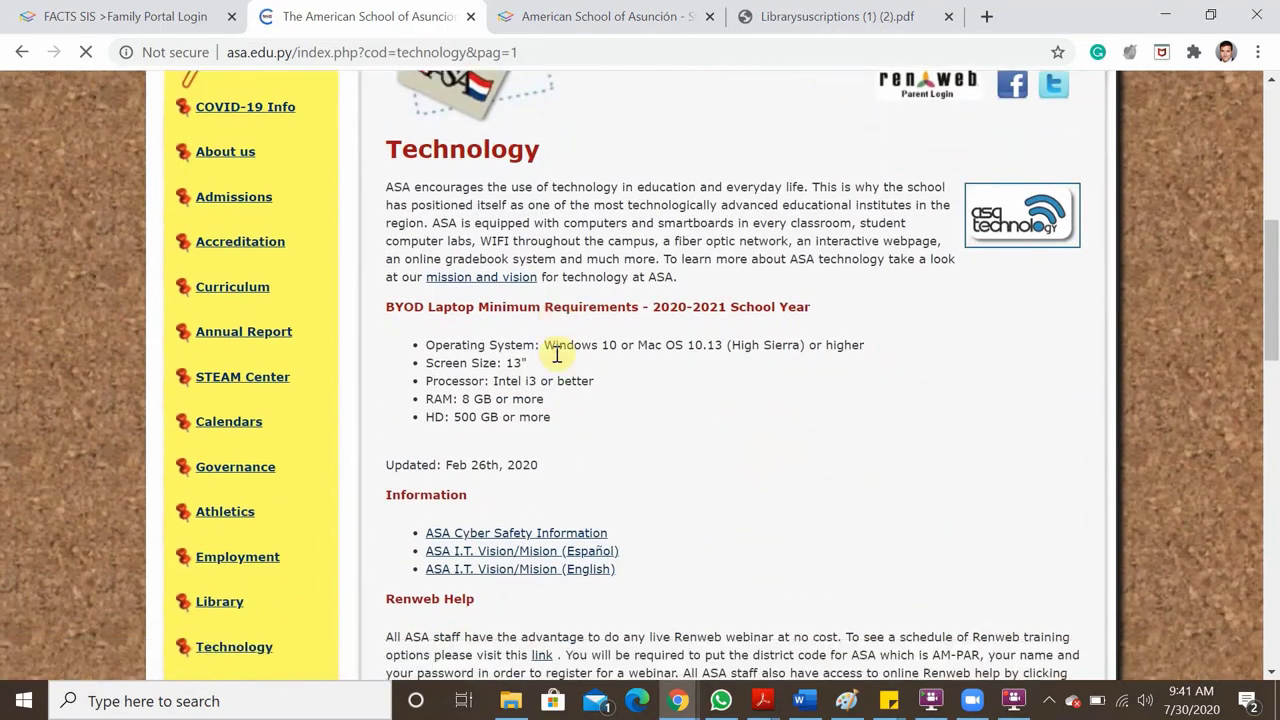
scroll(560, 358, "down", 1)
scroll(563, 358, "down", 1)
scroll(560, 360, "down", 2)
scroll(557, 362, "down", 1)
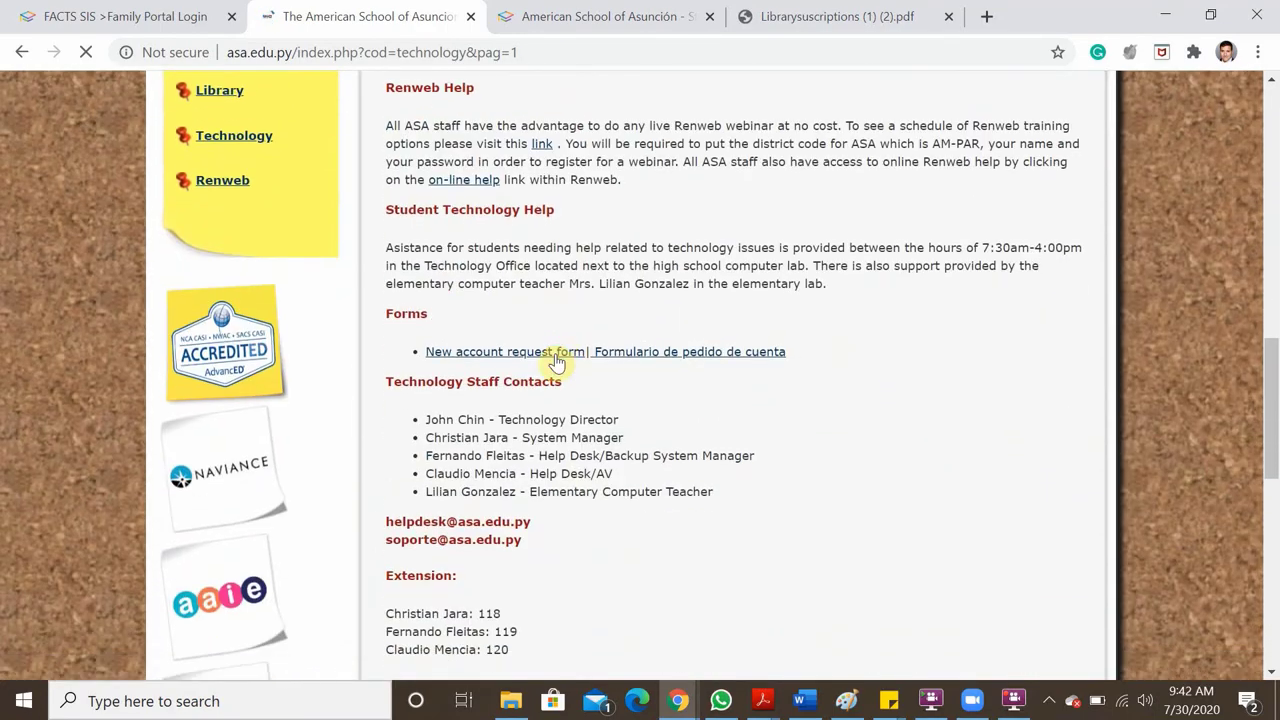
scroll(557, 358, "down", 1)
scroll(557, 358, "down", 1)
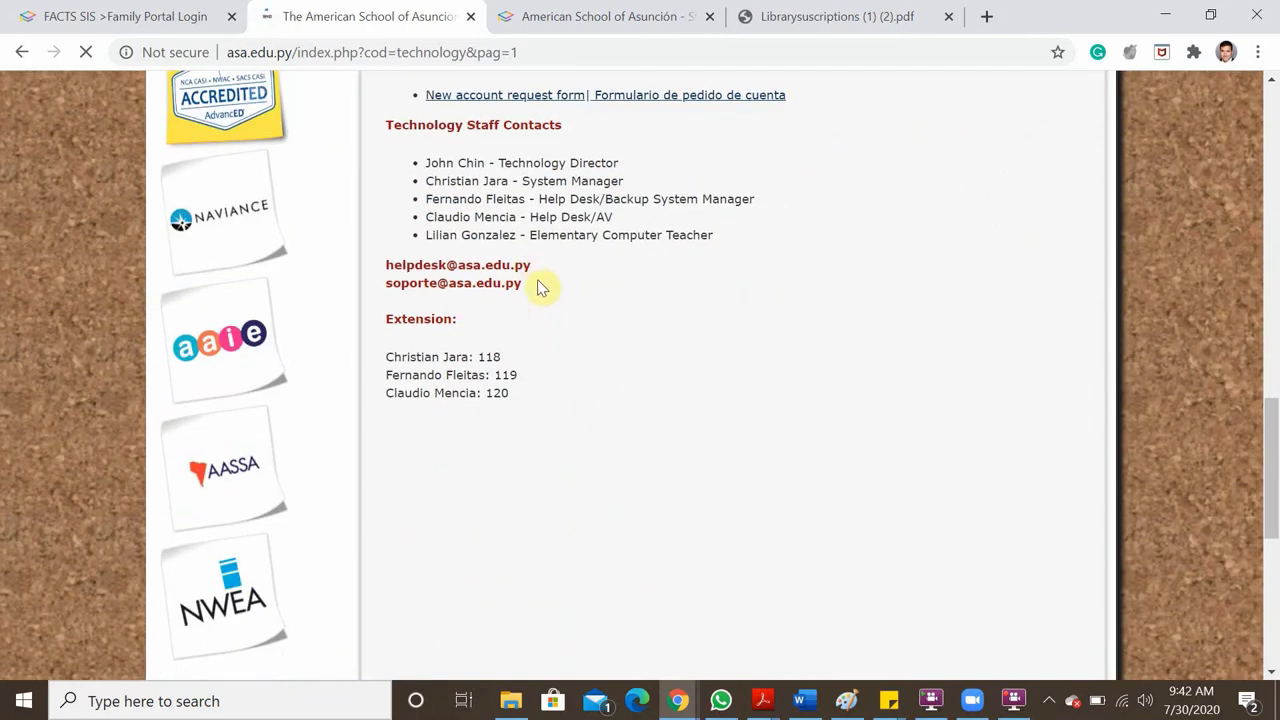
left_click_drag(524, 285, 377, 266)
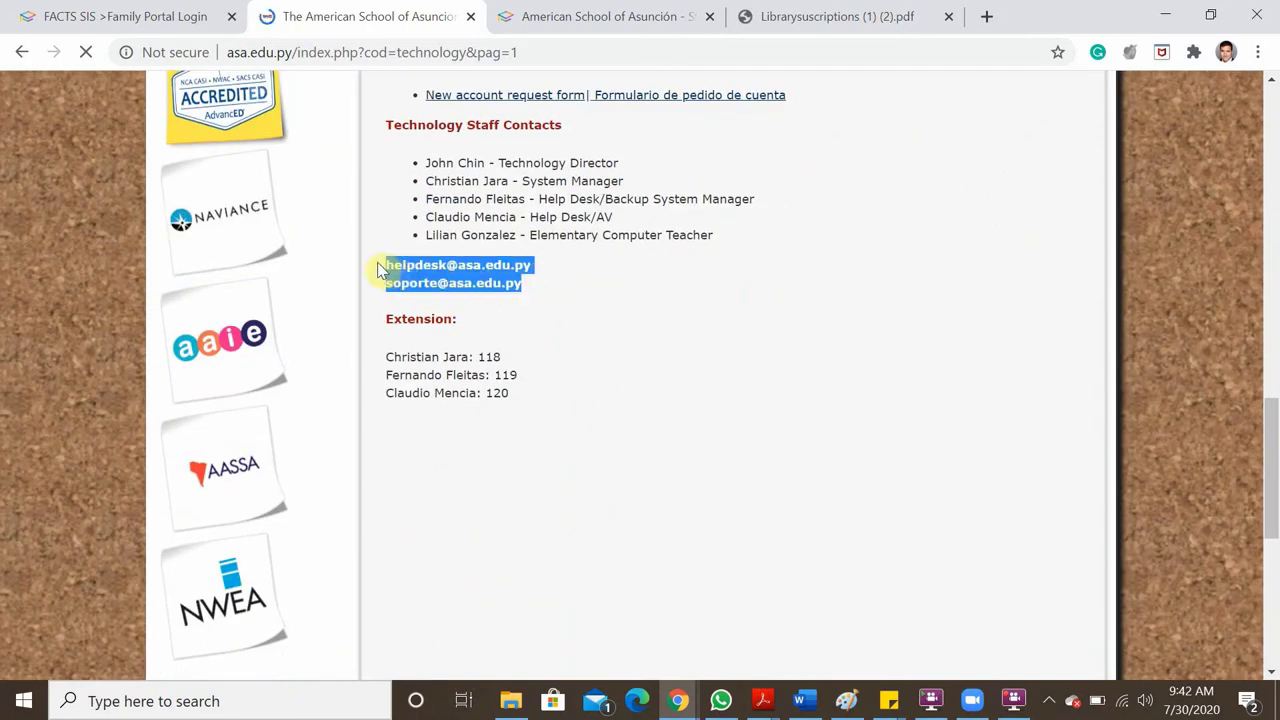